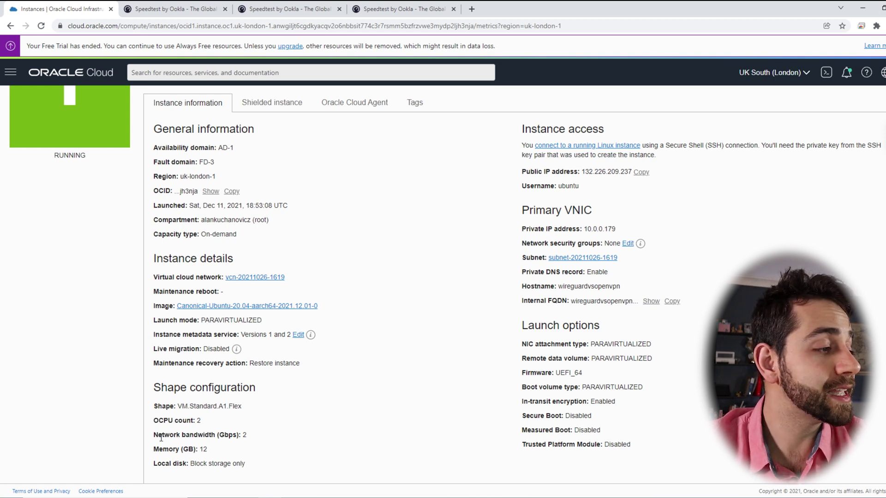
pyautogui.moveTo(158, 435); pyautogui.dragTo(244, 435)
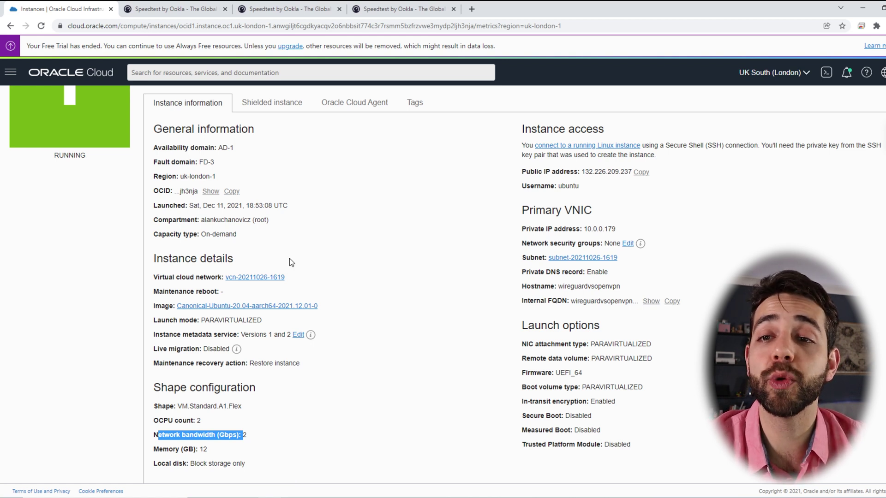
# Return to the no-VPN Speedtest result: 8 ms ping, 746.73 Mbps down, 701.03 Mbps up.
pyautogui.click(209, 5)
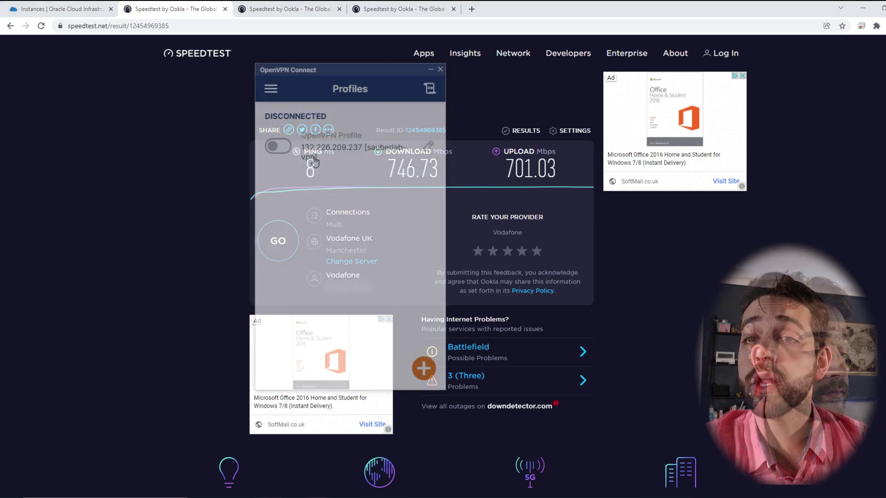
# Connect the OpenVPN profile to the Oracle server and bring up a fresh Speedtest page.
pyautogui.click(282, 154)
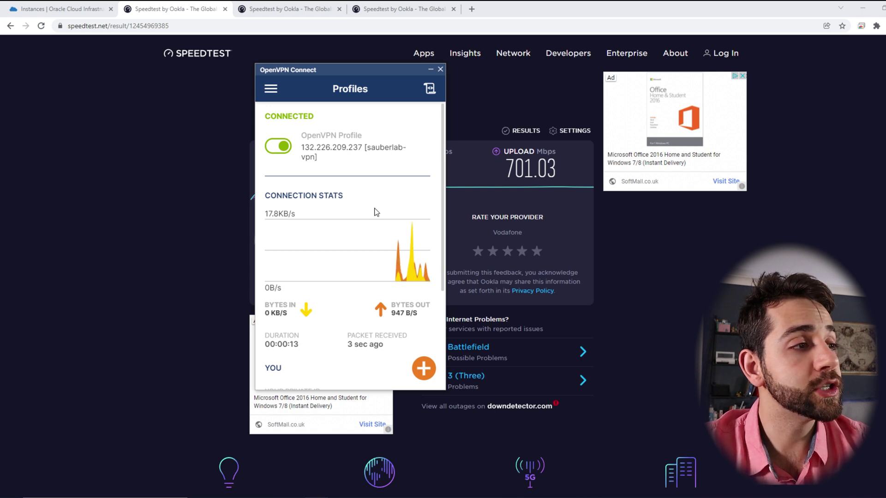
pyautogui.click(324, 6)
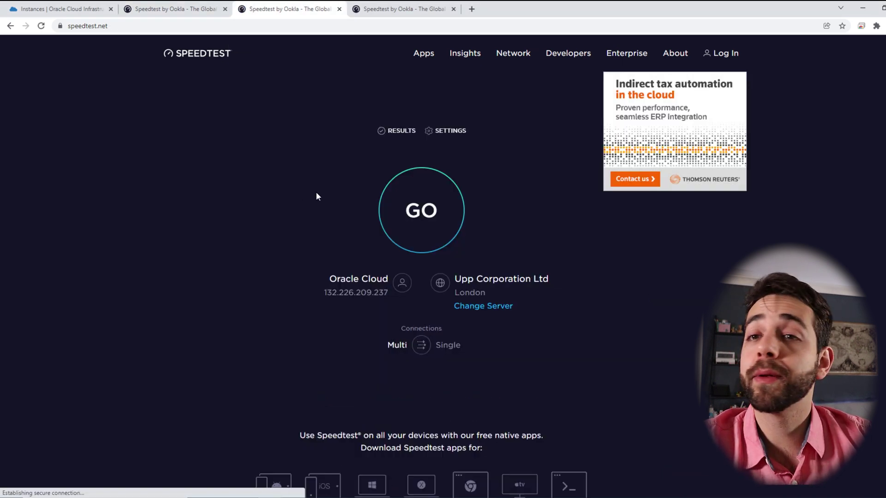
# Point out the Oracle Cloud provider and IP, then test over OpenVPN: 17 ms, 84.65/70.29 Mbps.
pyautogui.moveTo(325, 280); pyautogui.dragTo(376, 279)
pyautogui.moveTo(327, 292); pyautogui.dragTo(379, 292)
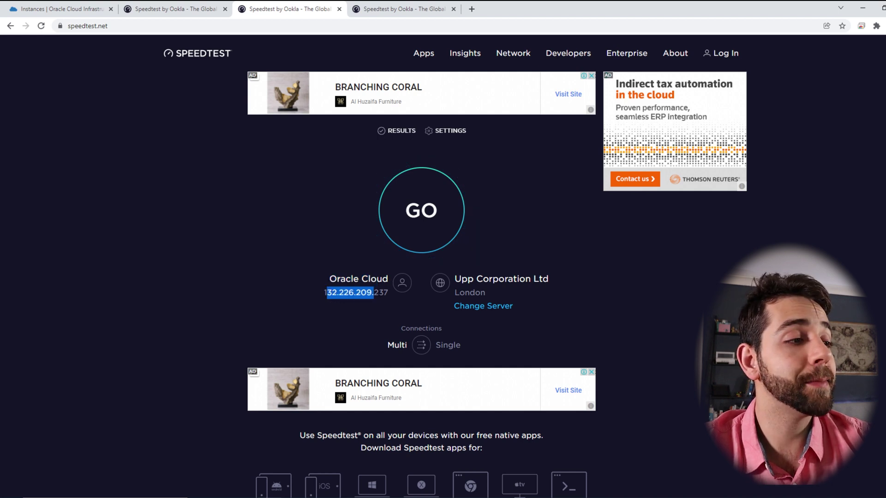
pyautogui.click(441, 231)
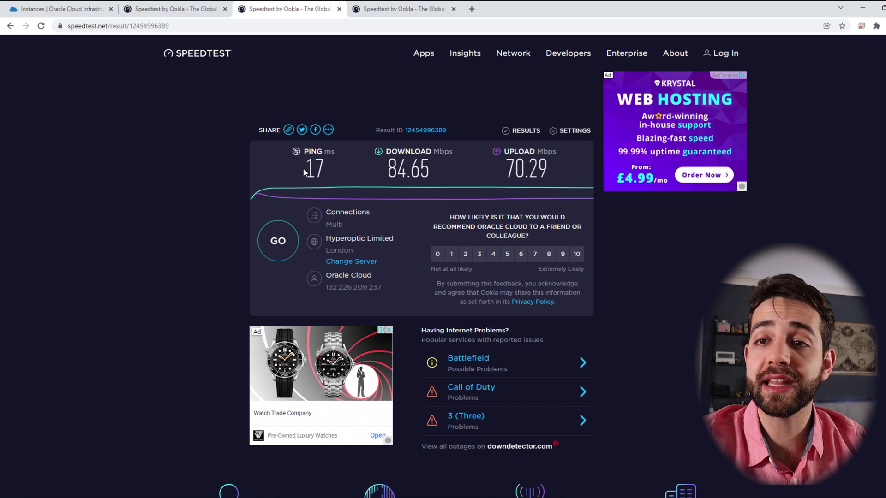
pyautogui.moveTo(304, 171)
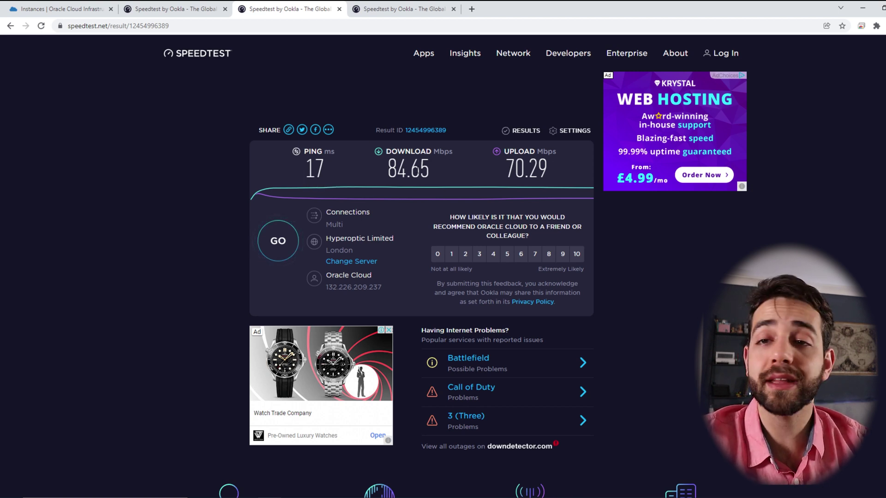
pyautogui.moveTo(417, 172)
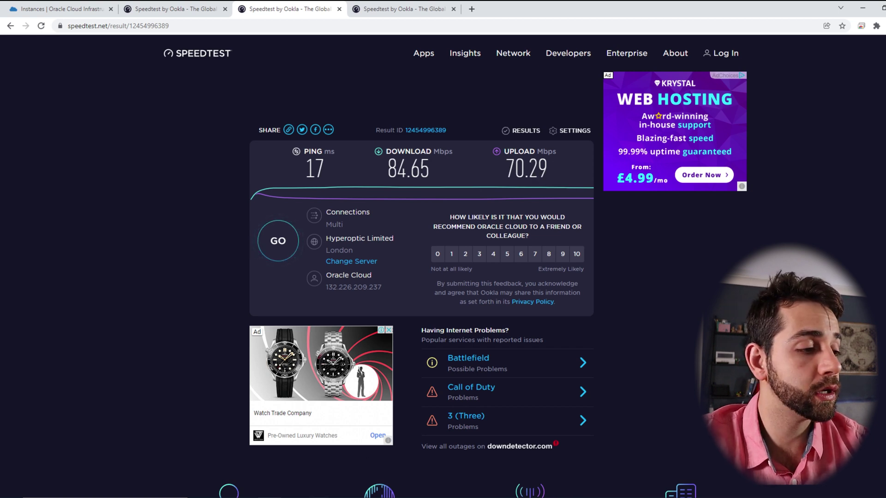
# Disconnect OpenVPN, activate the sauberlab WireGuard tunnel, and switch to a fresh Speedtest page.
pyautogui.click(284, 145)
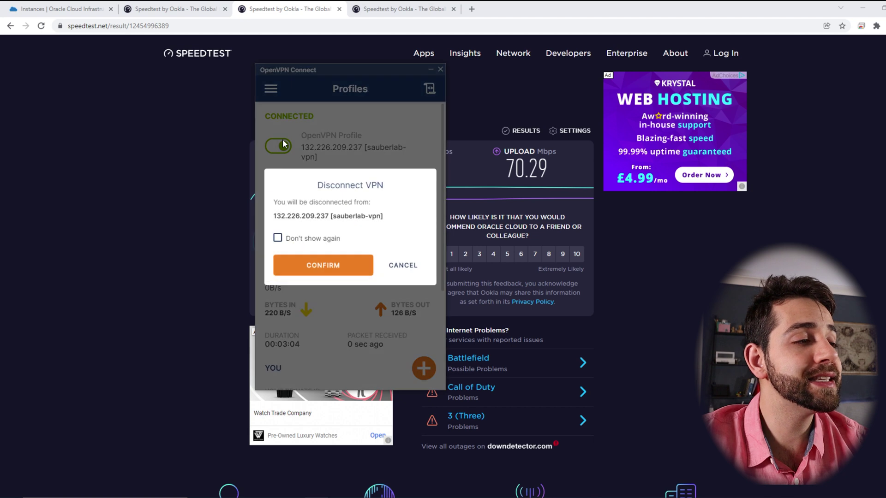
pyautogui.click(345, 265)
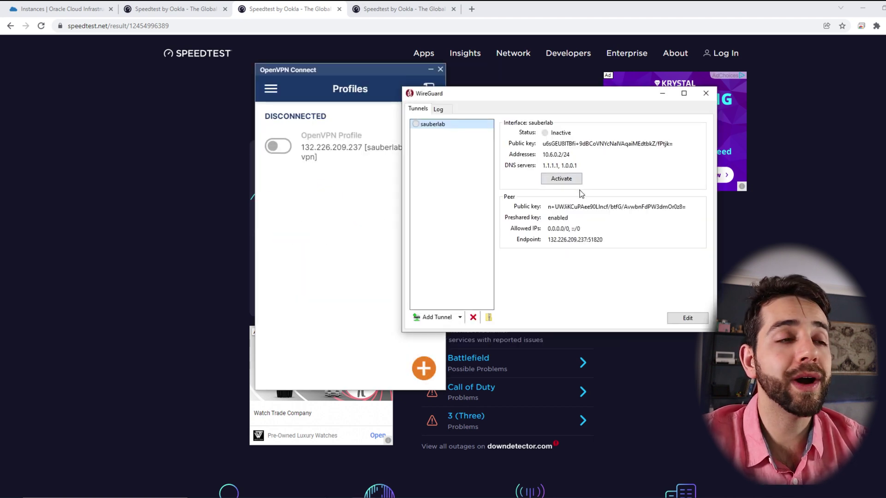
pyautogui.click(569, 180)
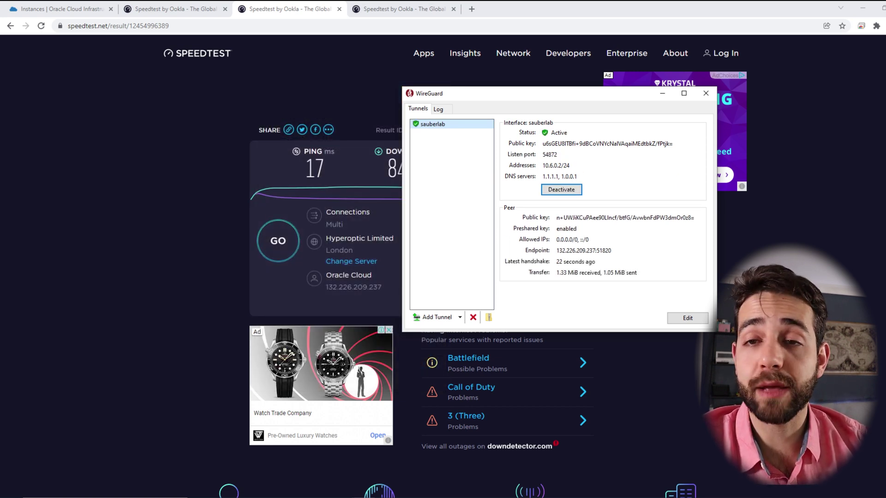
pyautogui.click(402, 9)
pyautogui.moveTo(423, 53)
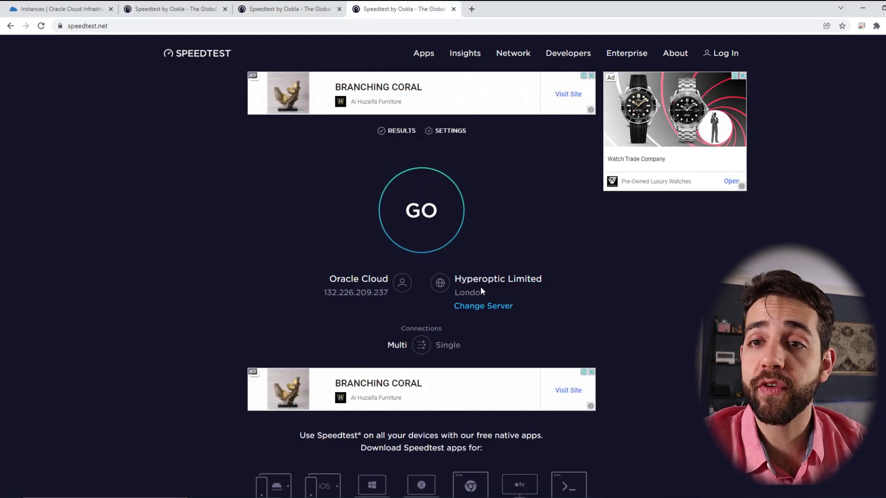
# Run the WireGuard speed test, getting 17 ms ping, 88.78 Mbps down, 153.98 Mbps up.
pyautogui.click(452, 213)
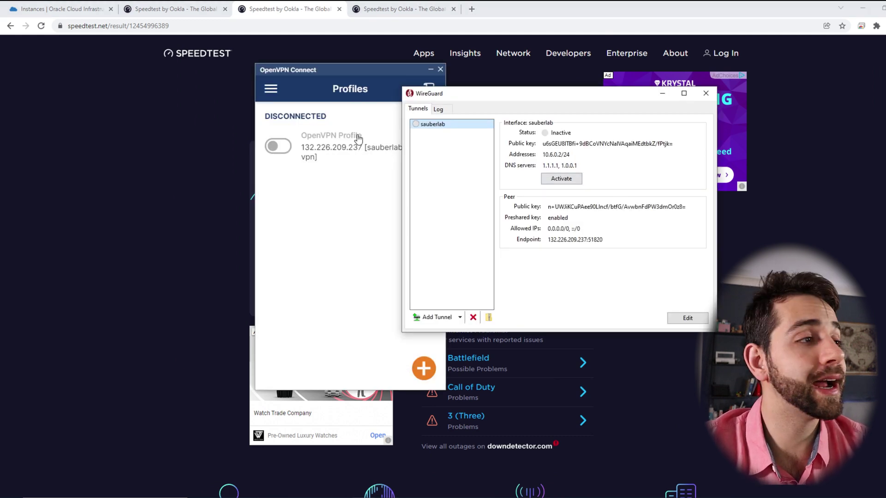
# Reconnect OpenVPN and run a speed test against the Livedrive Internet London server.
pyautogui.click(279, 152)
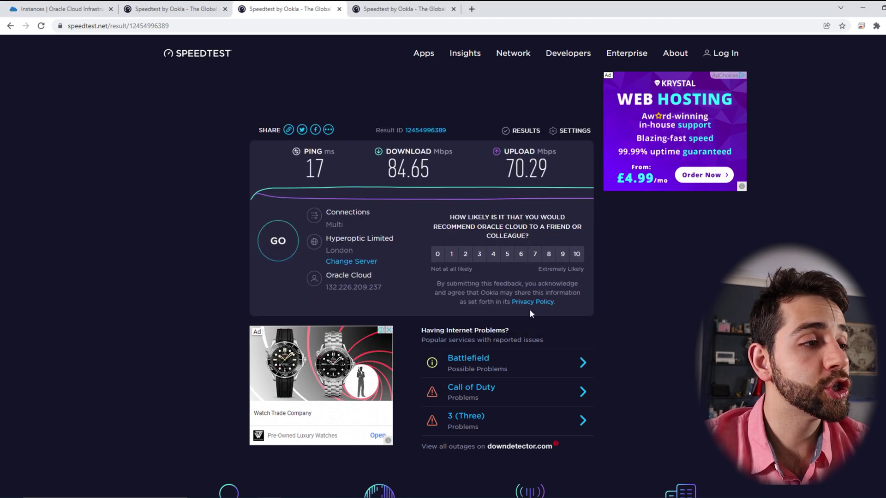
pyautogui.click(346, 257)
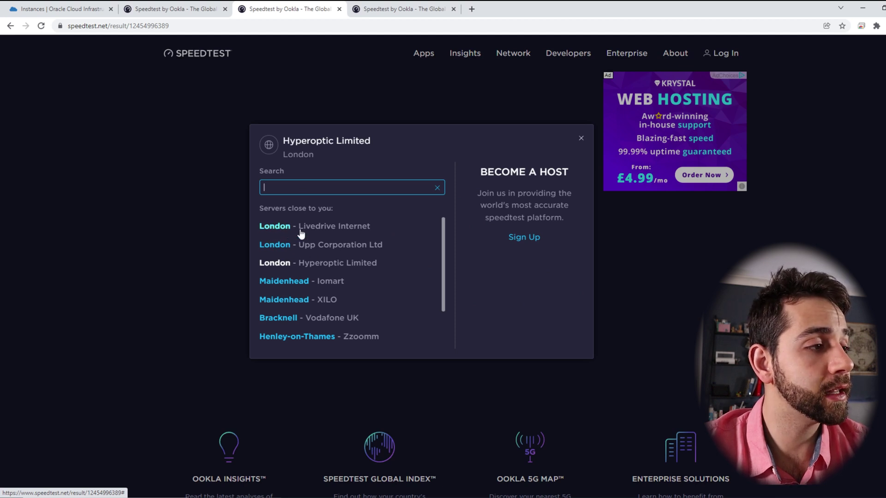
pyautogui.click(276, 228)
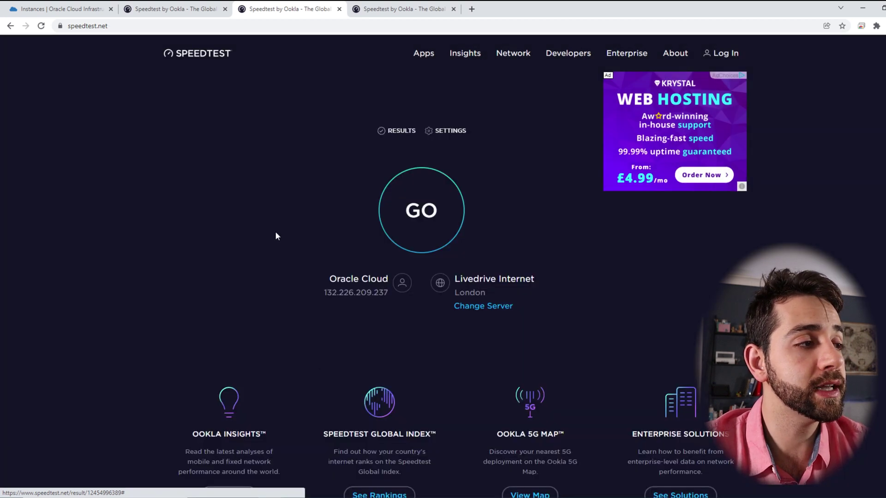
pyautogui.click(434, 219)
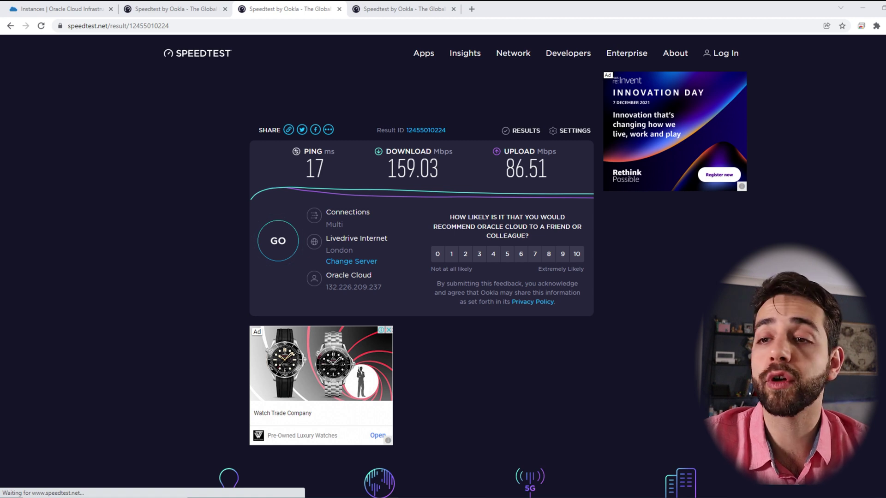
# Disconnect OpenVPN and activate the sauberlab WireGuard tunnel.
pyautogui.hotkey('ctrl', 'Tab')
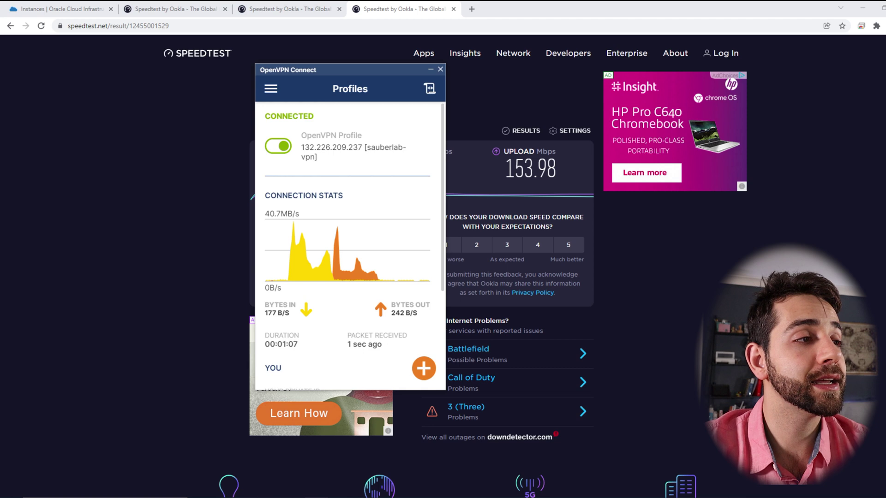
pyautogui.click(279, 146)
pyautogui.click(333, 265)
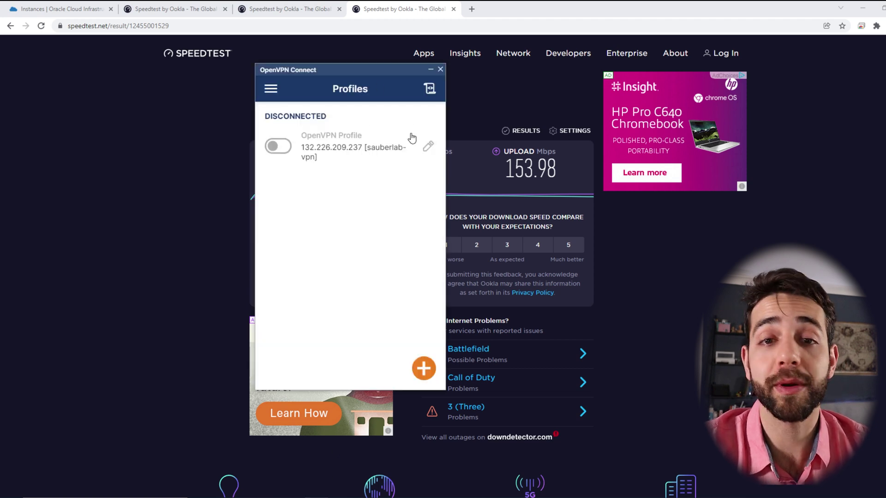
pyautogui.hotkey('alt', 'Tab')
pyautogui.click(561, 179)
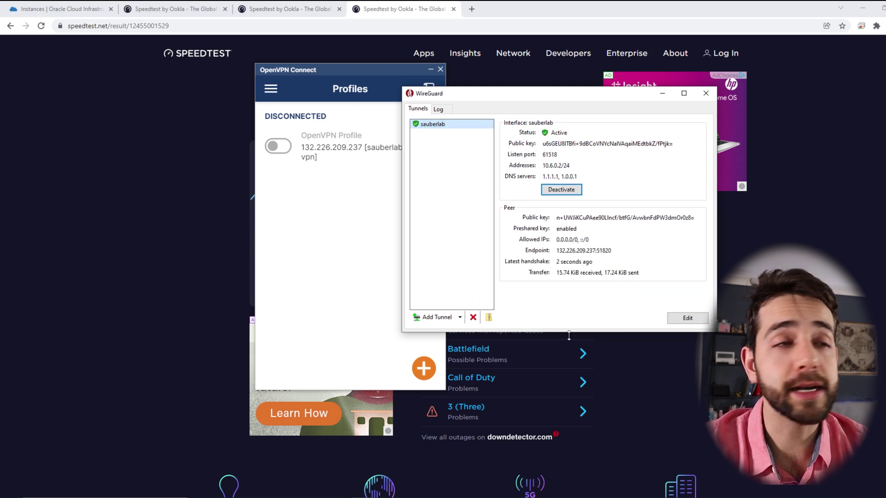
# Minimise WireGuard and OpenVPN, then test over WireGuard against Livedrive Internet, London.
pyautogui.click(662, 93)
pyautogui.click(428, 70)
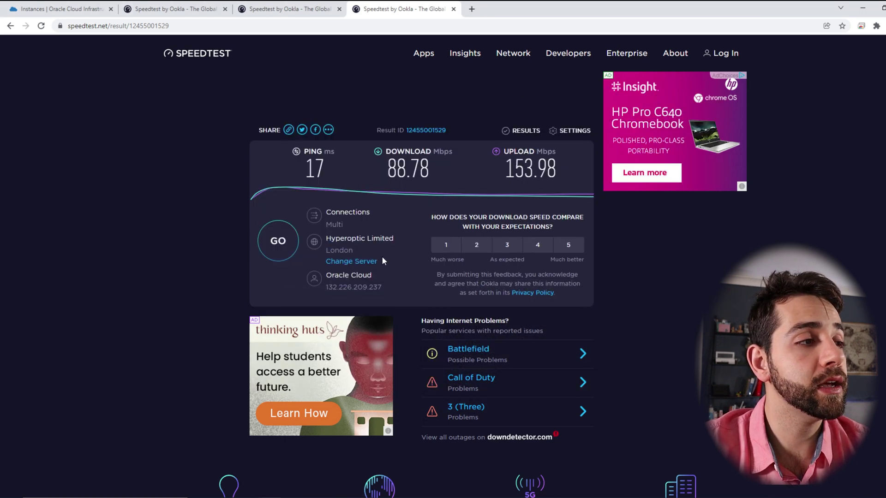
pyautogui.click(338, 259)
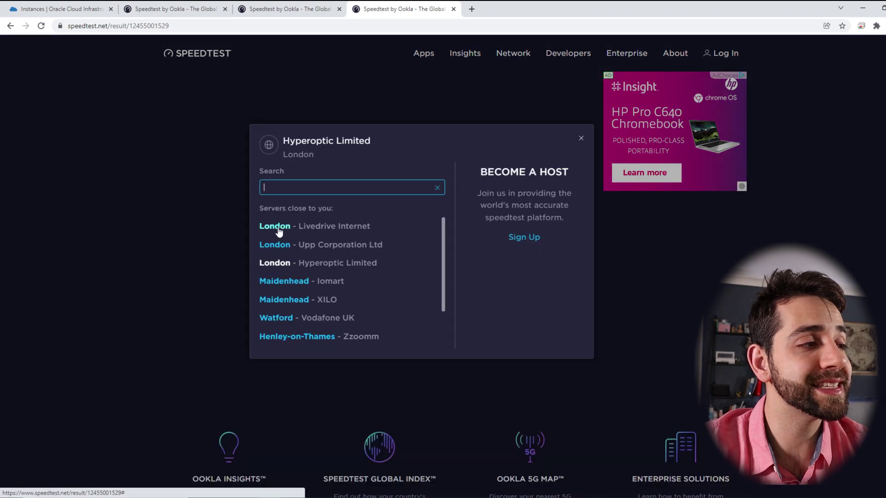
pyautogui.click(338, 229)
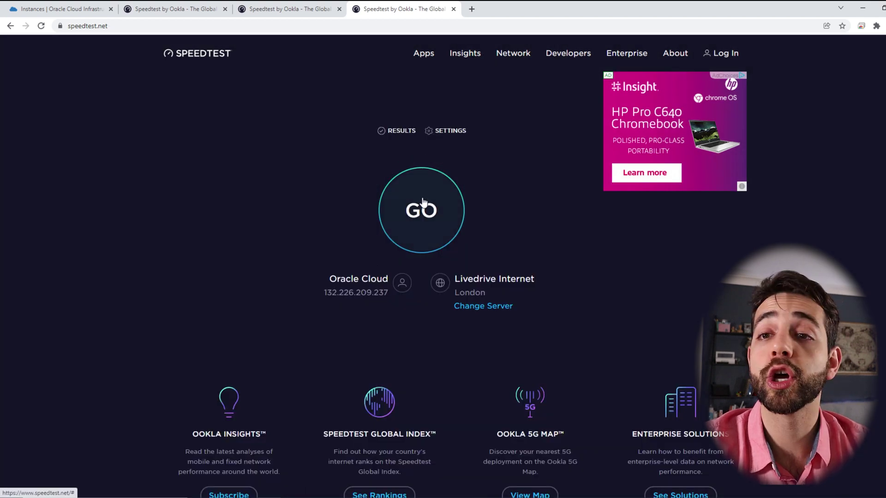
pyautogui.click(422, 208)
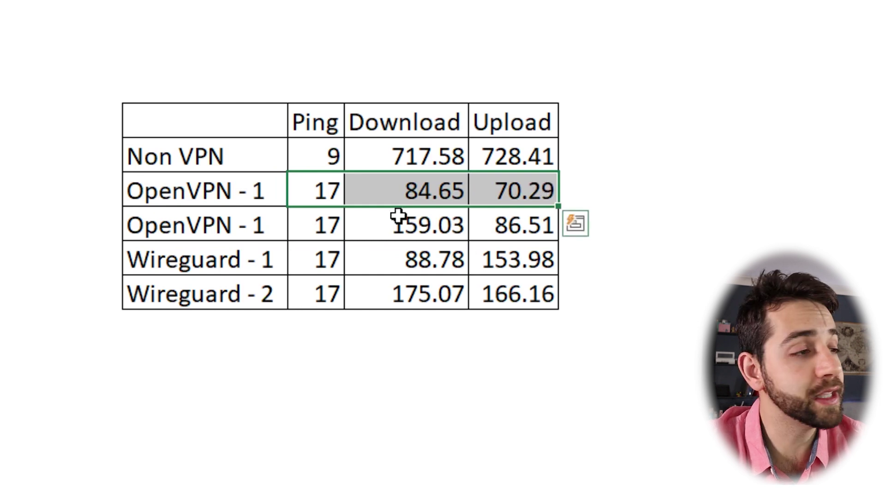
pyautogui.moveTo(406, 221); pyautogui.dragTo(508, 229)
pyautogui.click(436, 195)
pyautogui.click(438, 294)
pyautogui.click(439, 221)
pyautogui.click(442, 301)
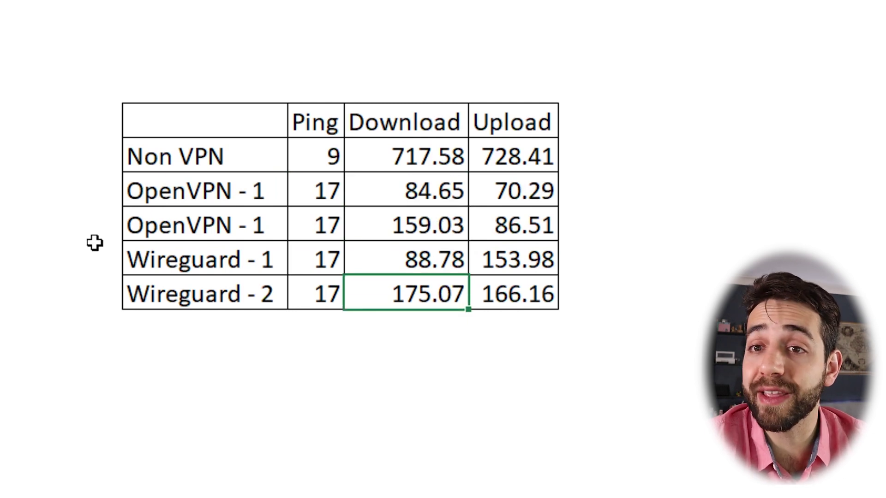
pyautogui.click(406, 182)
pyautogui.click(427, 272)
pyautogui.click(435, 186)
pyautogui.moveTo(437, 258); pyautogui.dragTo(438, 227)
pyautogui.click(440, 297)
pyautogui.click(440, 236)
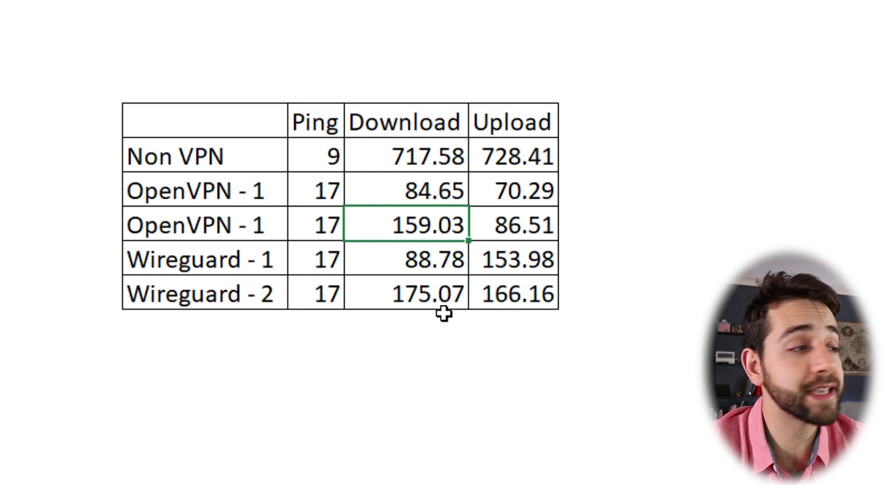
pyautogui.click(497, 220)
pyautogui.click(518, 299)
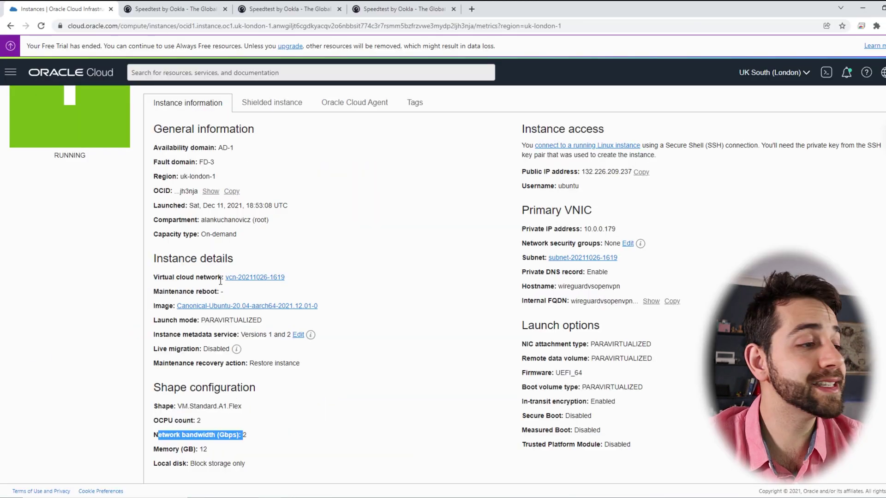
# Scroll down the Oracle Cloud instance details page and open its metrics.
pyautogui.scroll(-3, 221, 280)
pyautogui.click(40, 417)
# Display the instance's CPU, memory and disk charts: CPU stays below about 20%, memory near 3%.
pyautogui.click(26, 399)
pyautogui.scroll(-4, 276, 412)
pyautogui.scroll(-4, 275, 411)
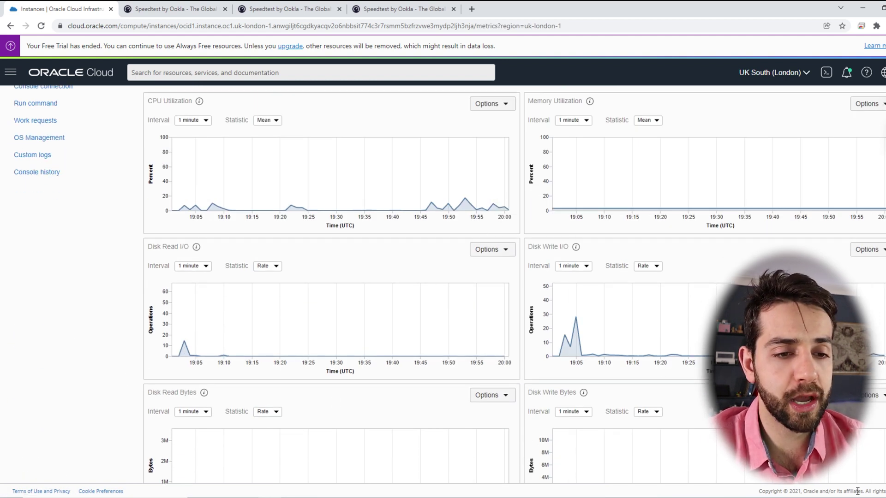
pyautogui.moveTo(497, 210)
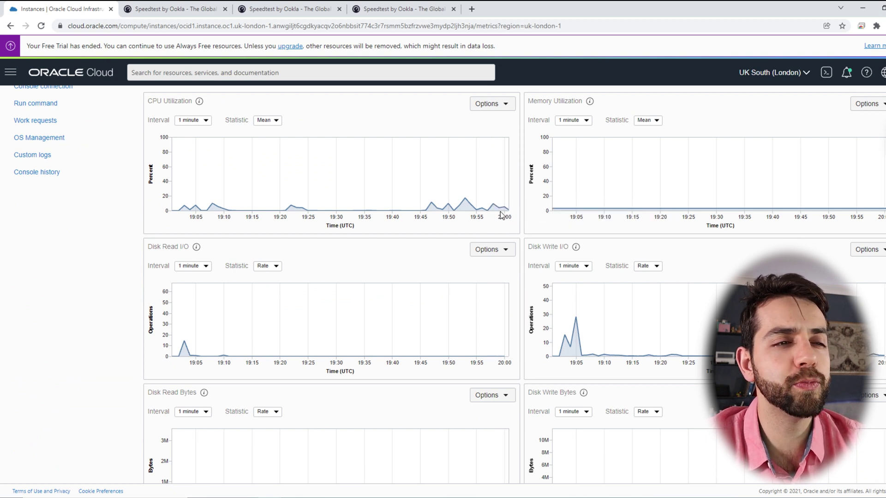
pyautogui.moveTo(210, 193)
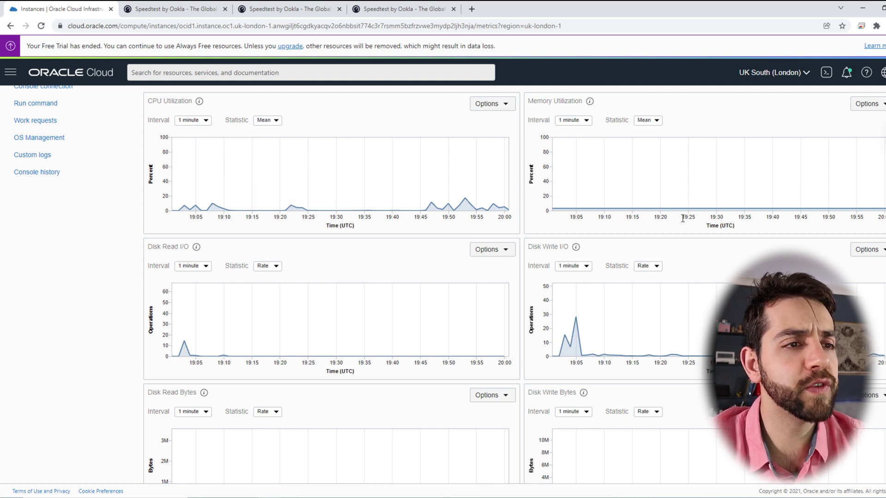
pyautogui.moveTo(697, 207)
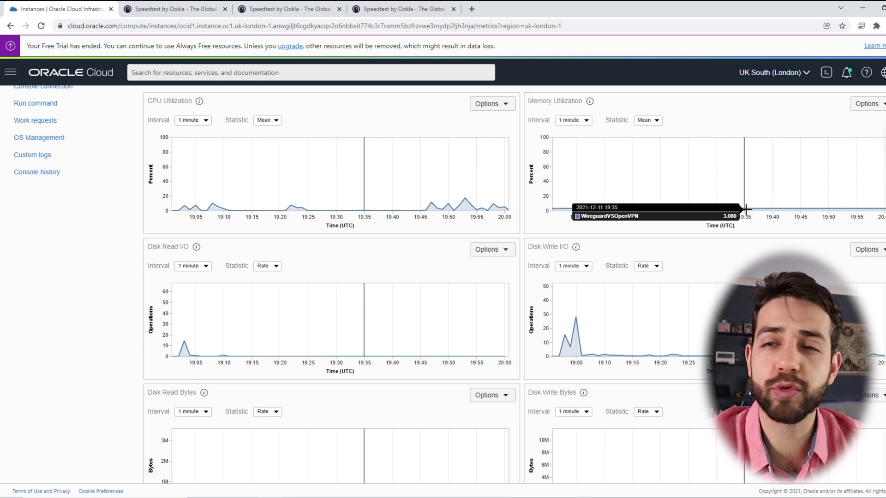
pyautogui.scroll(-2, 723, 264)
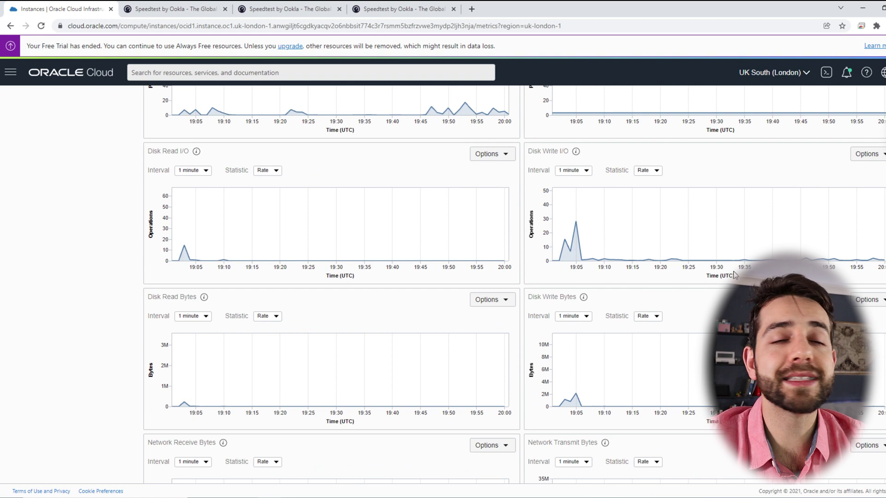
pyautogui.scroll(-4, 740, 266)
pyautogui.scroll(-1, 738, 262)
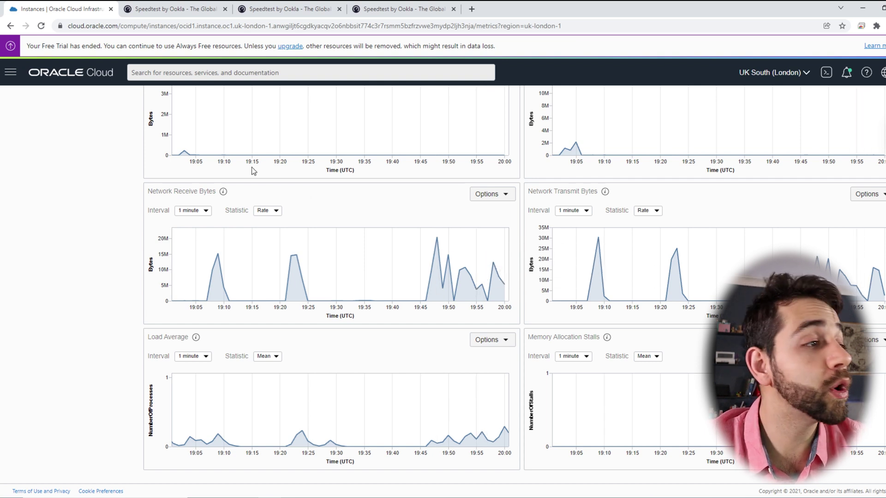
pyautogui.click(270, 211)
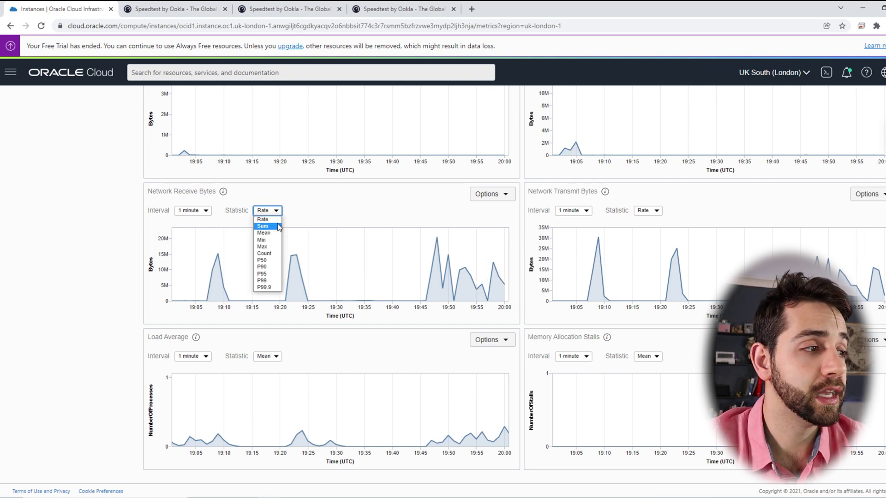
pyautogui.click(280, 228)
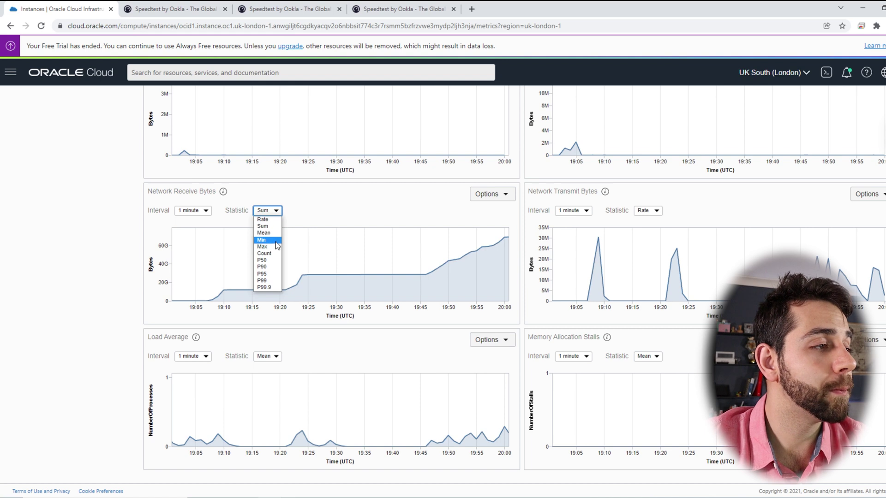
pyautogui.click(275, 254)
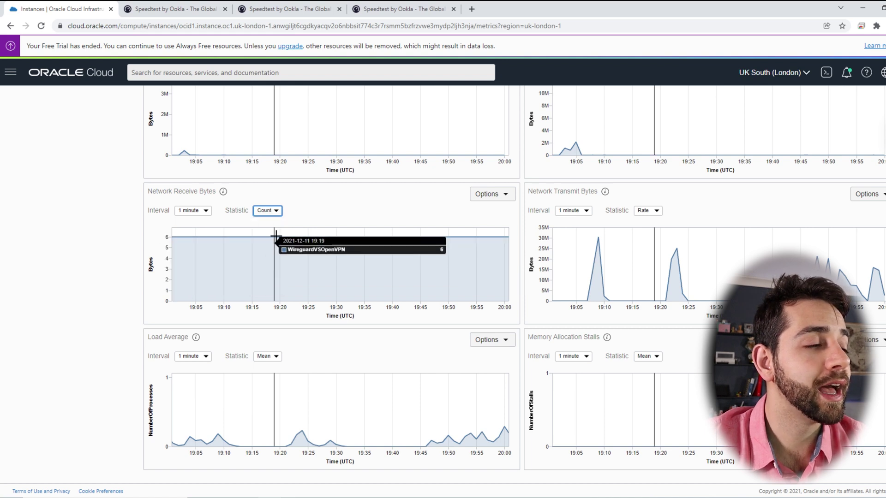
pyautogui.click(277, 213)
pyautogui.click(264, 221)
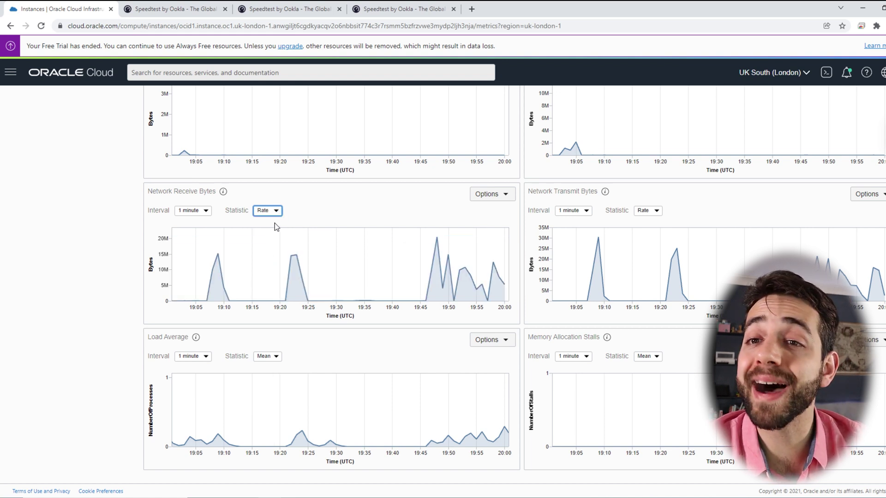